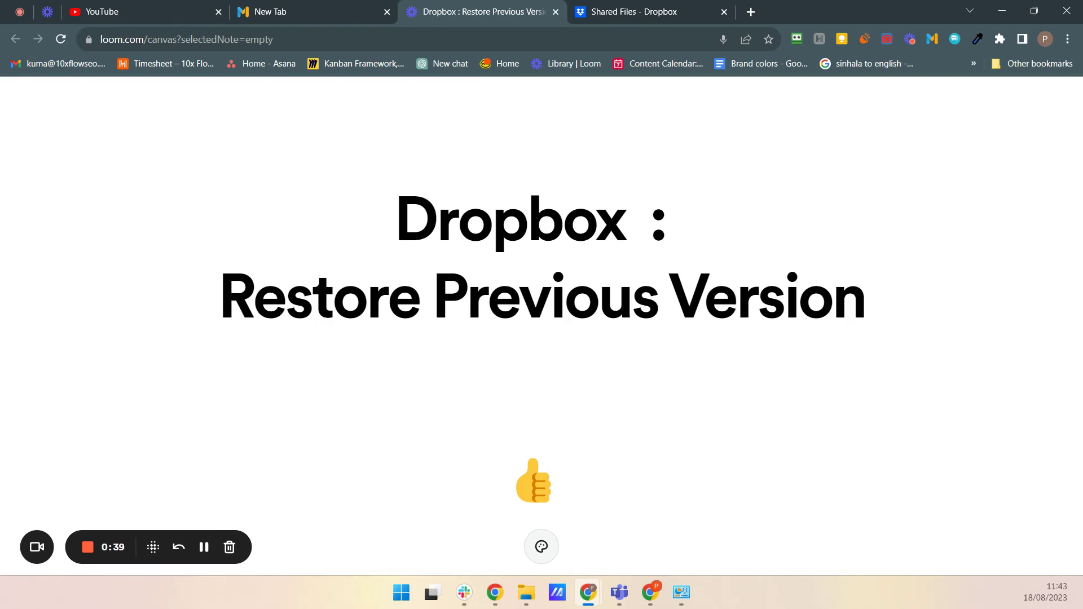
Step: Switch from the Loom canvas to the 'Shared Files - Dropbox' browser tab
{"action": "left_click", "coordinate": [632, 13]}
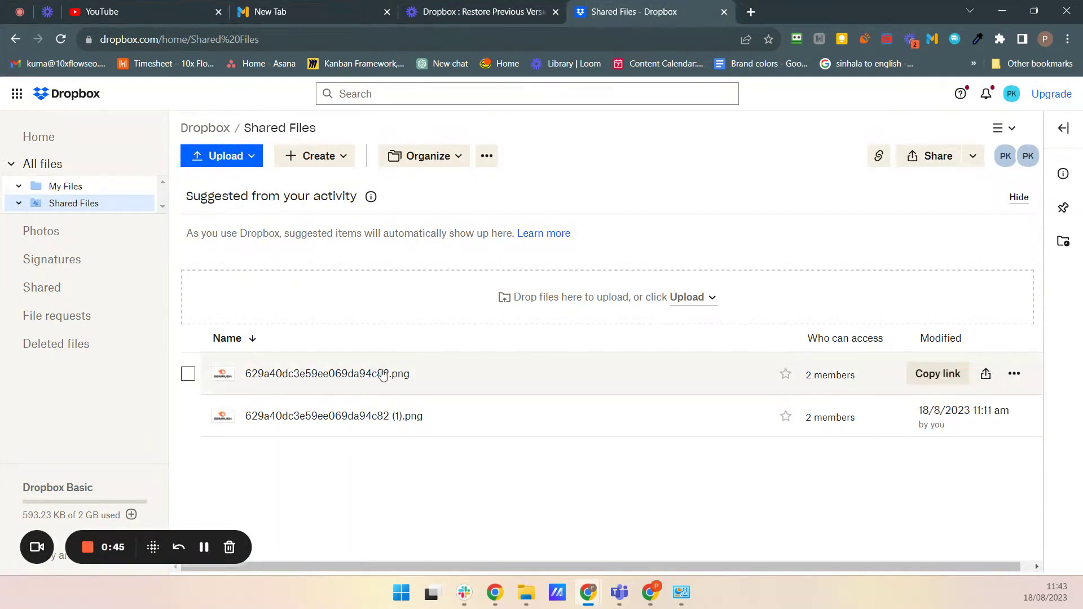
Step: Select 629a40dc3e59ee069da94c82.png and open it in the Dropbox file viewer
{"action": "left_click", "coordinate": [215, 385]}
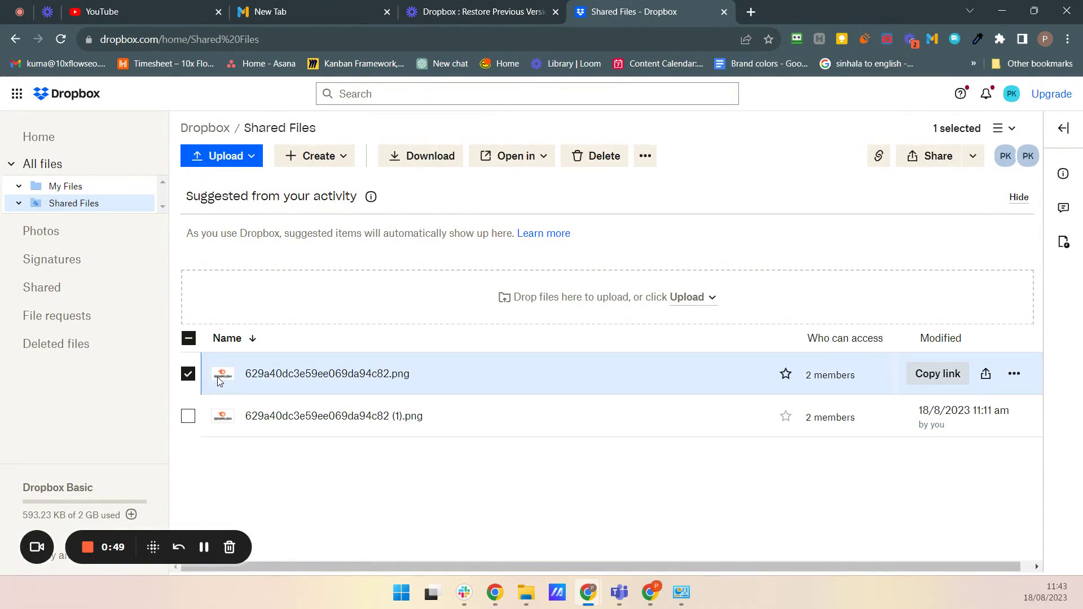
{"action": "left_click", "coordinate": [226, 374]}
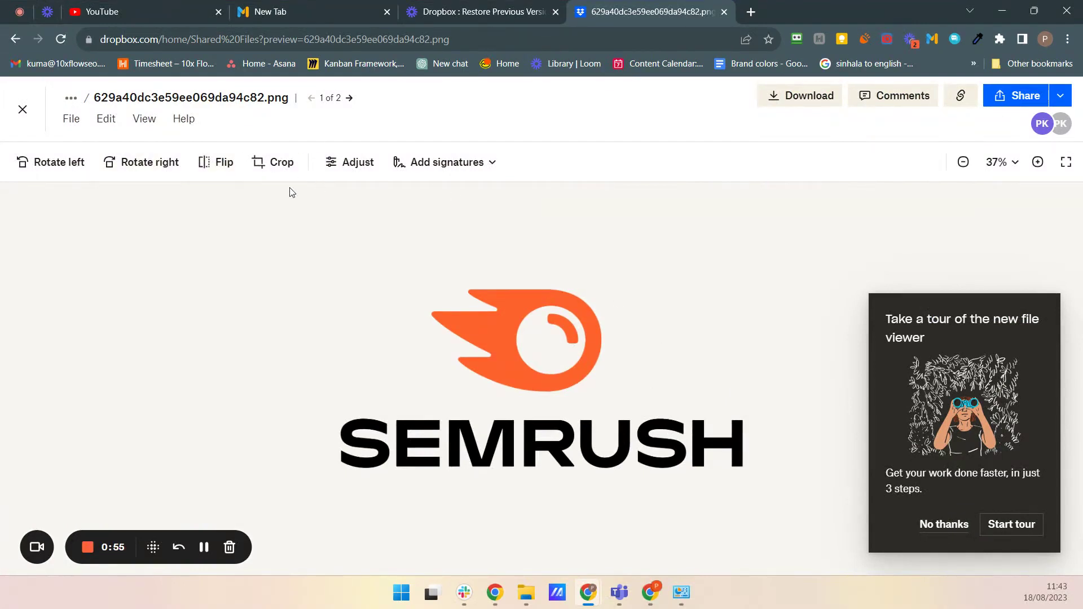
Step: Darken the SEMRUSH logo to Brightness -89, Highlight -100 and Shadow -100
{"action": "left_click", "coordinate": [334, 167]}
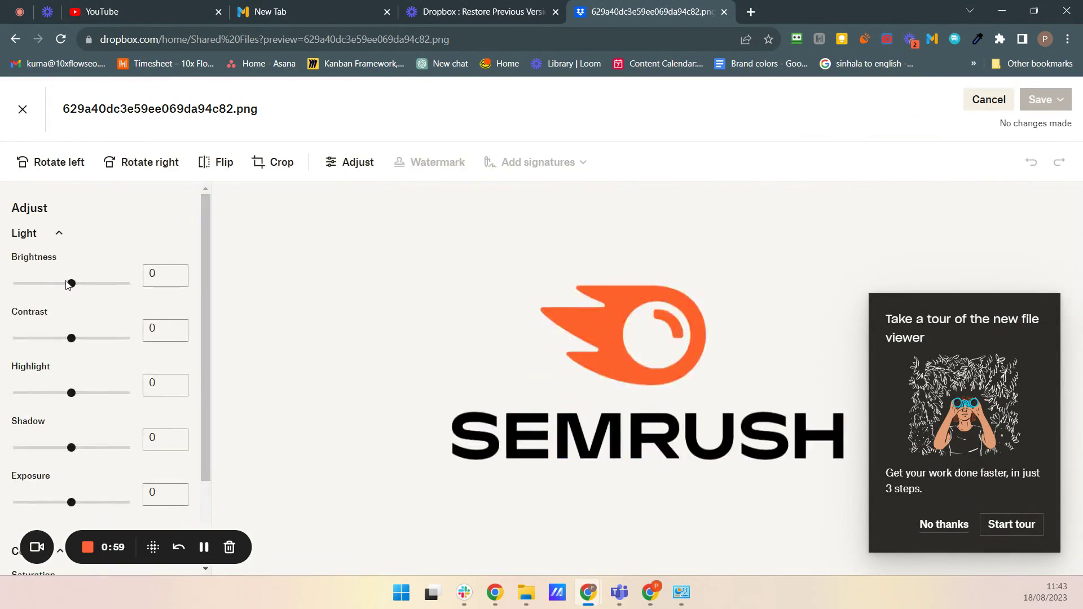
{"action": "left_click", "coordinate": [23, 283]}
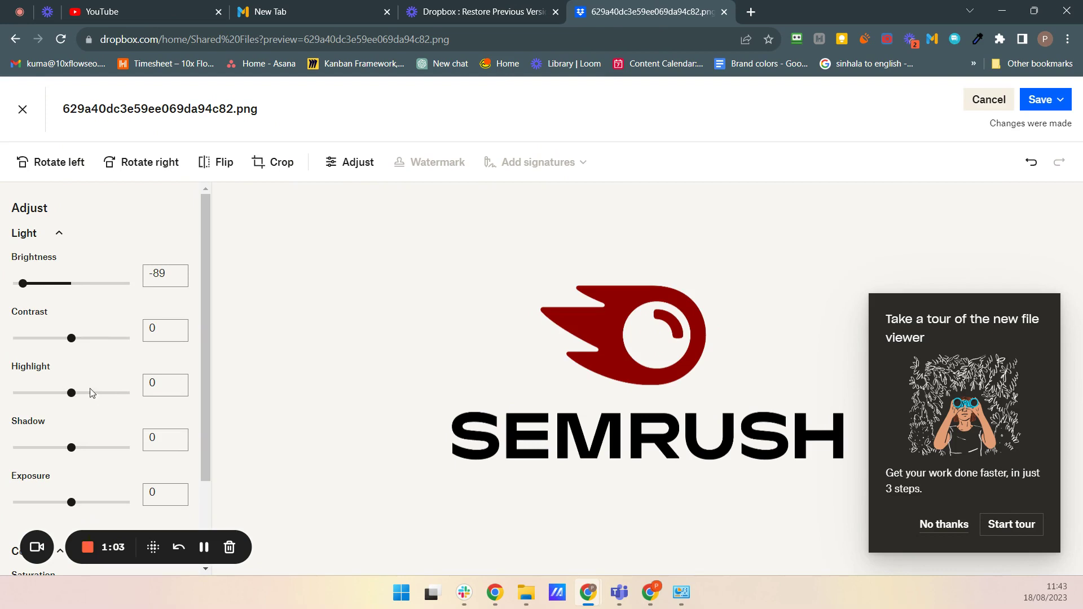
{"action": "left_click_drag", "start_coordinate": [71, 393], "coordinate": [5, 394]}
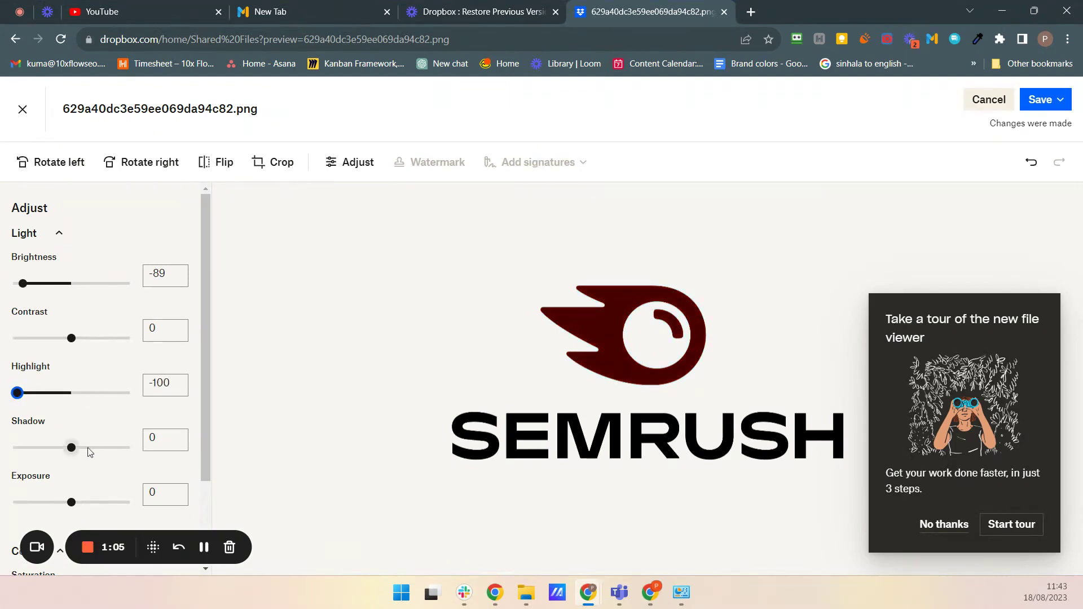
{"action": "left_click_drag", "start_coordinate": [71, 448], "coordinate": [9, 447]}
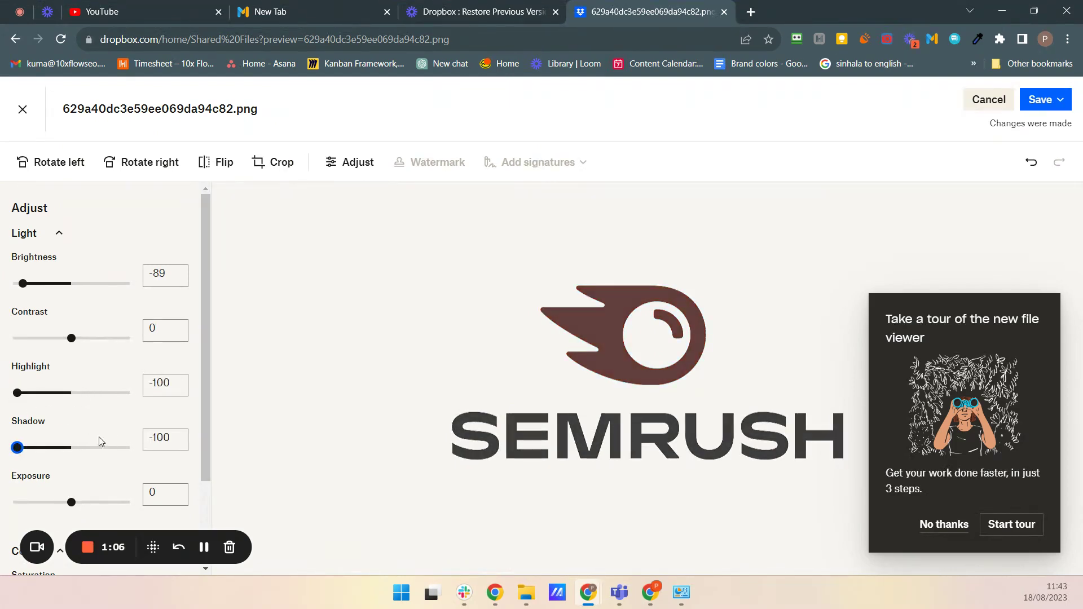
Step: Save the edited image by replacing the original file
{"action": "left_click", "coordinate": [1036, 109]}
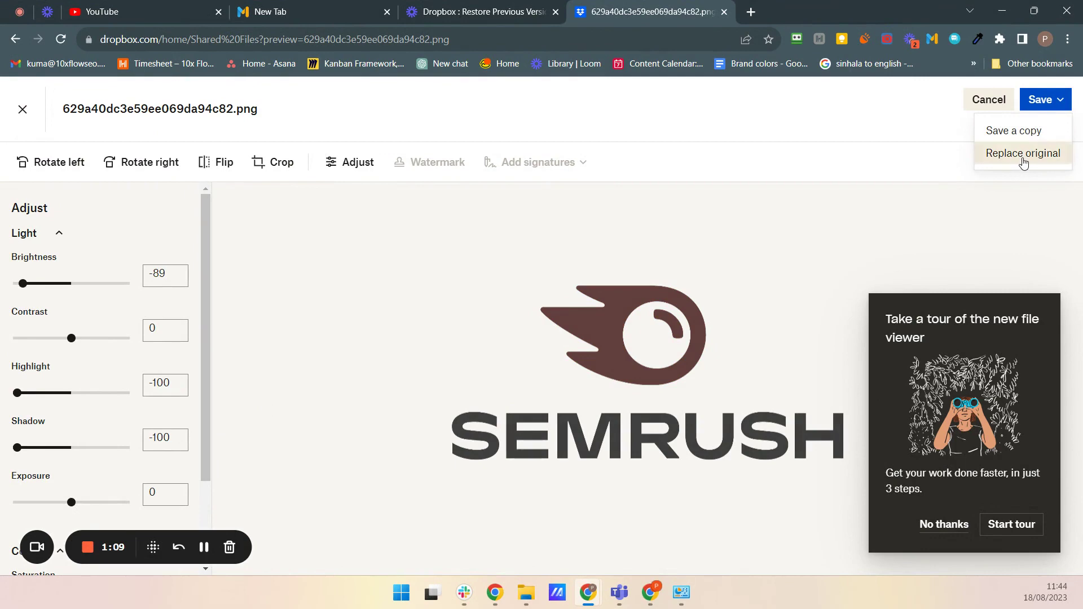
{"action": "left_click", "coordinate": [1023, 153]}
{"action": "left_click", "coordinate": [693, 369]}
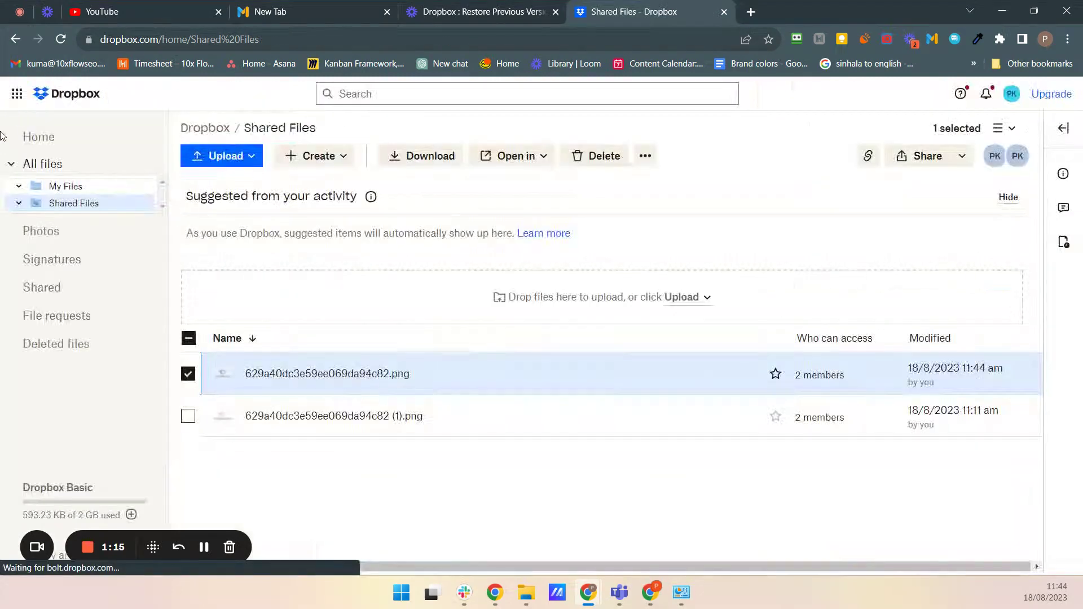
{"action": "left_click", "coordinate": [416, 476]}
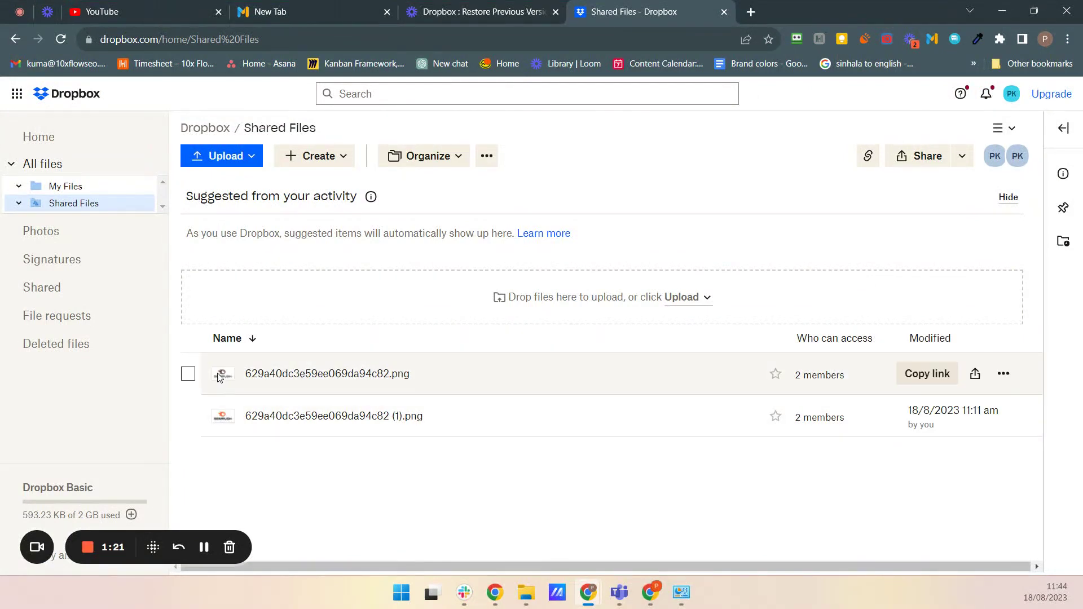
{"action": "double_click", "coordinate": [220, 378]}
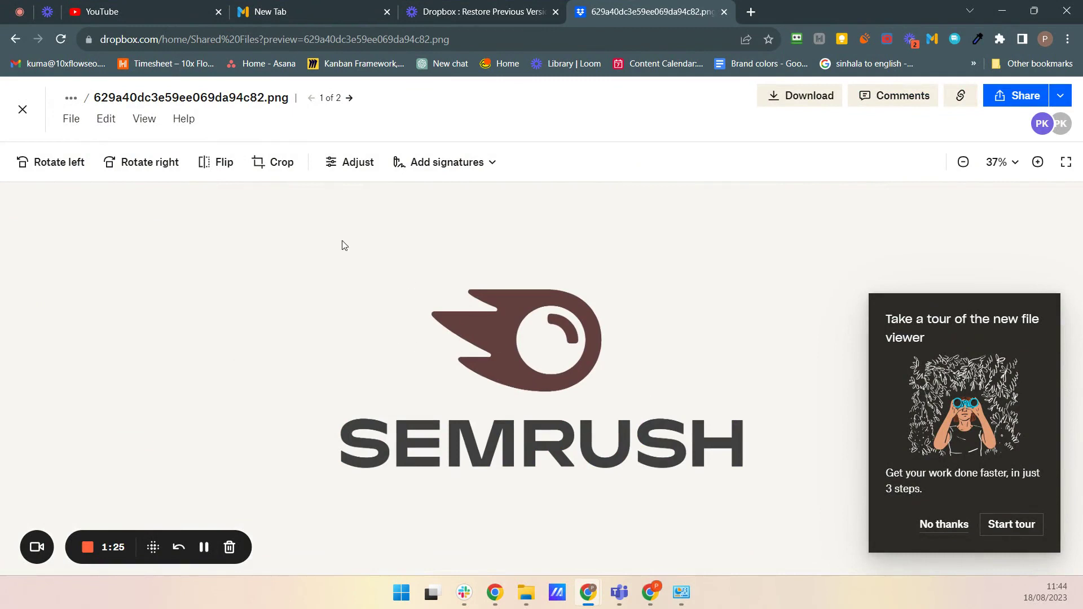
{"action": "left_click", "coordinate": [23, 109]}
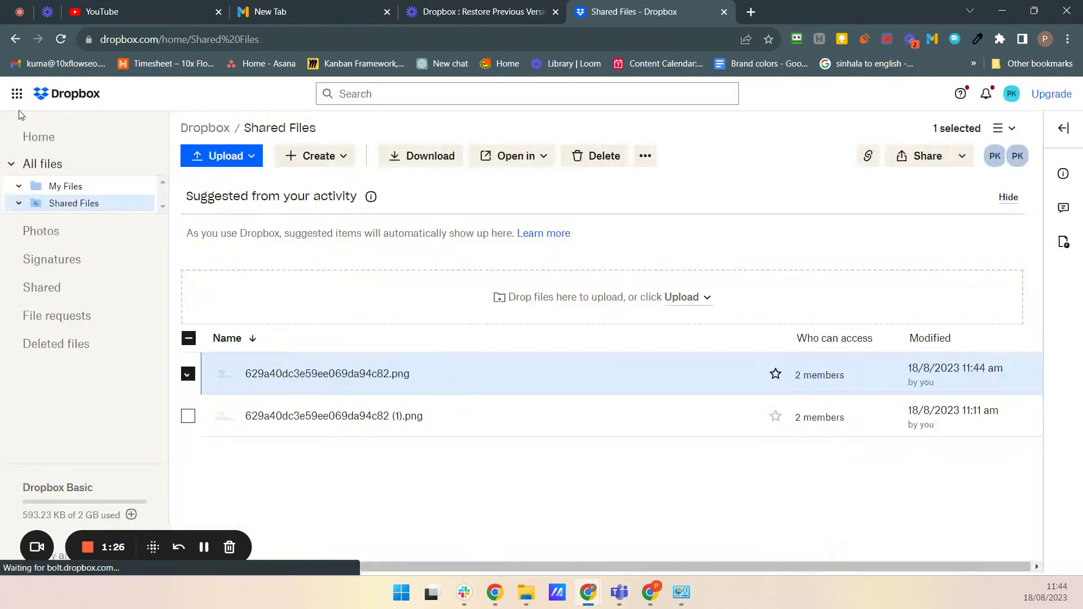
{"action": "left_click", "coordinate": [441, 480]}
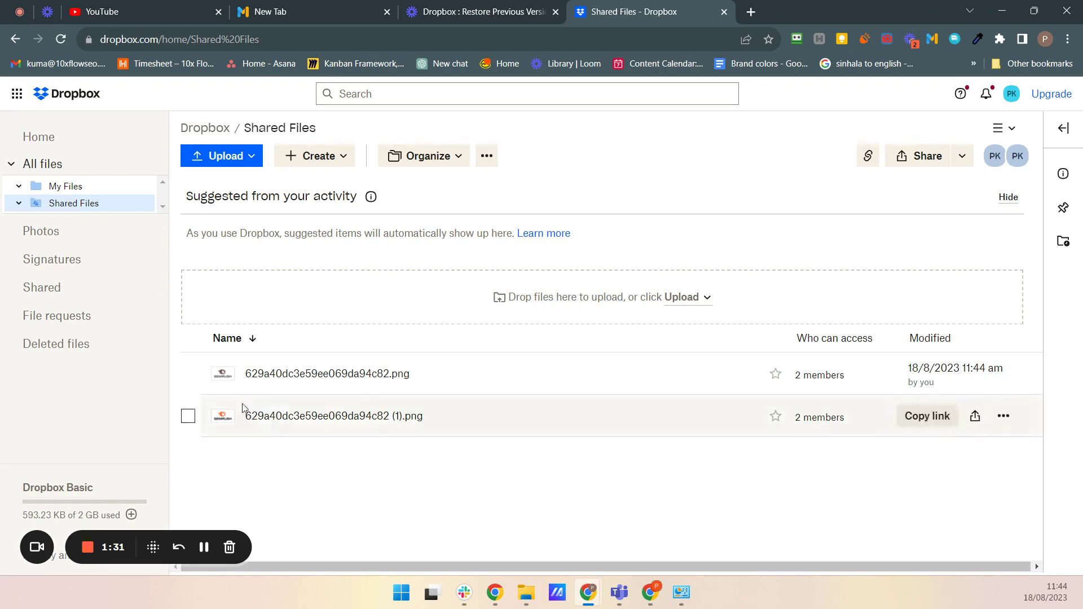
Step: Open the version history of the edited 629a40dc3e59ee069da94c82.png
{"action": "left_click", "coordinate": [188, 375]}
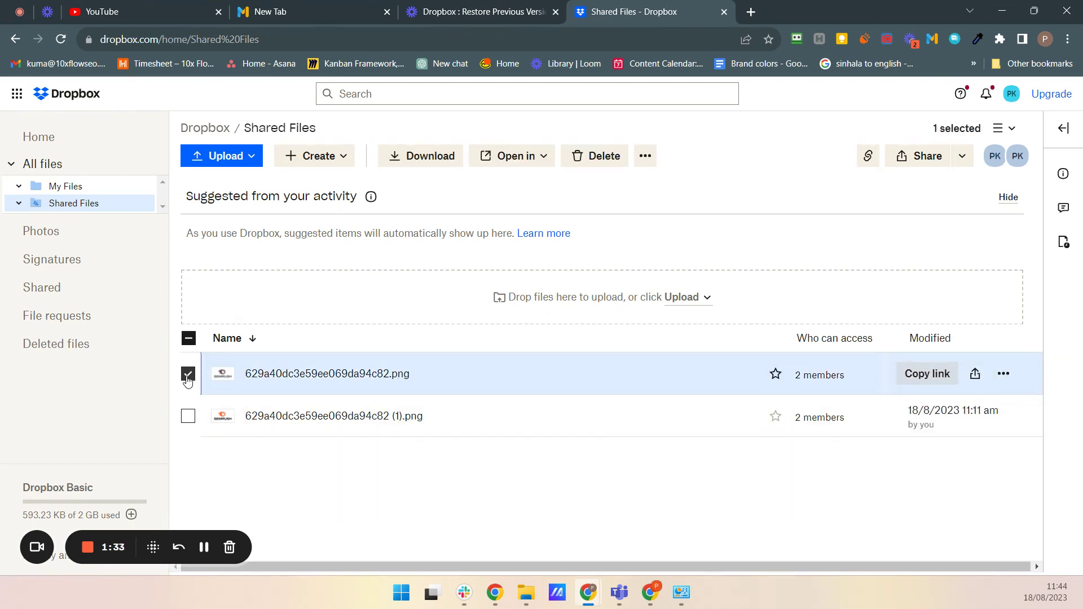
{"action": "left_click", "coordinate": [644, 158]}
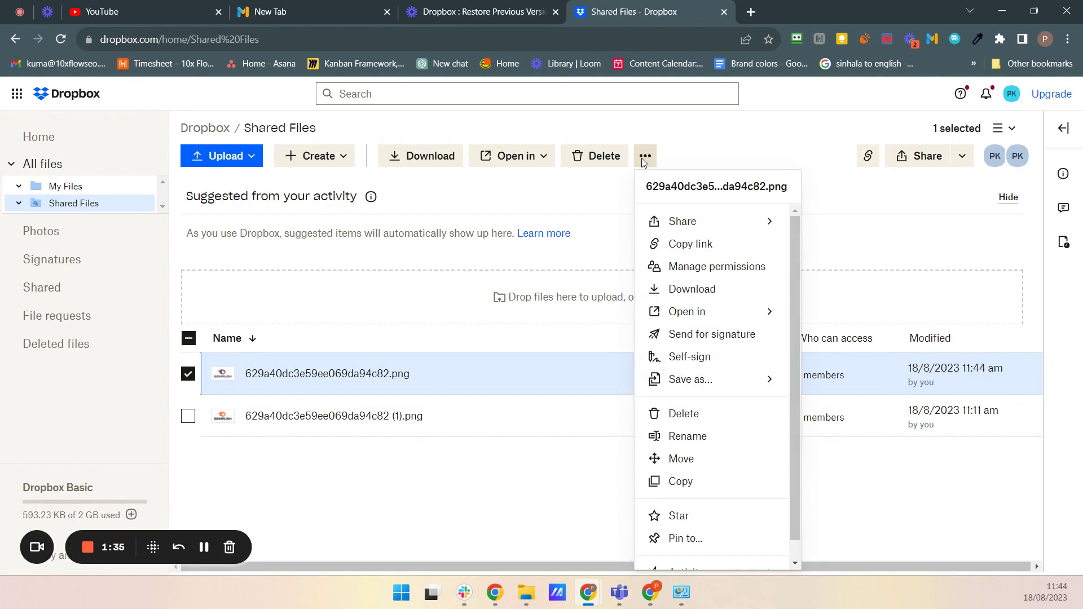
{"action": "scroll", "coordinate": [716, 389], "scroll_direction": "down", "scroll_amount": 1}
{"action": "mouse_move", "coordinate": [654, 559]}
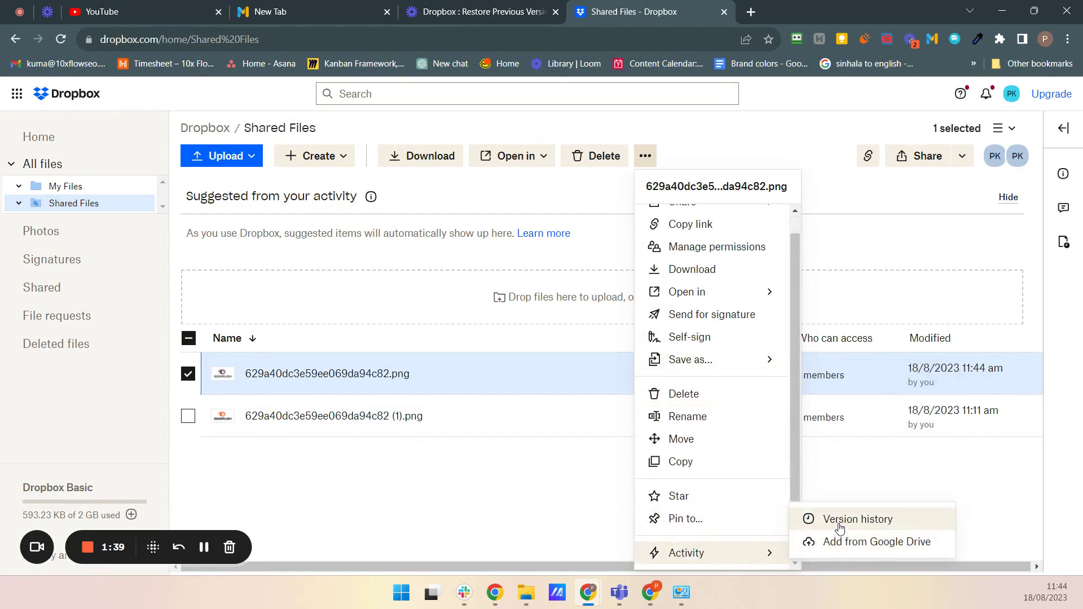
{"action": "left_click", "coordinate": [839, 526]}
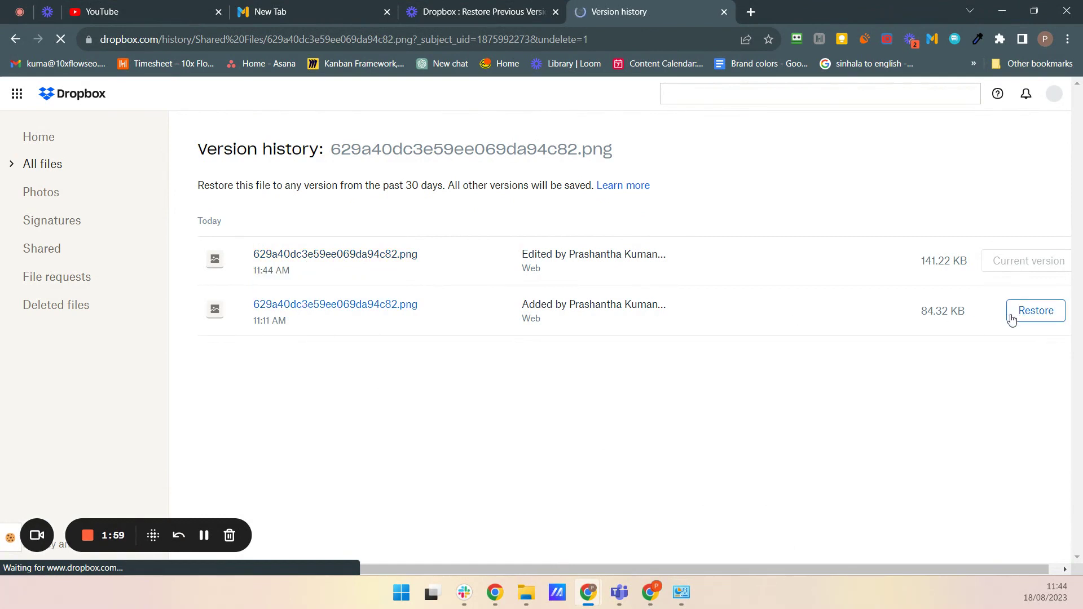
Step: Restore the 11:11 AM version of the image and confirm the restore
{"action": "left_click", "coordinate": [1029, 316]}
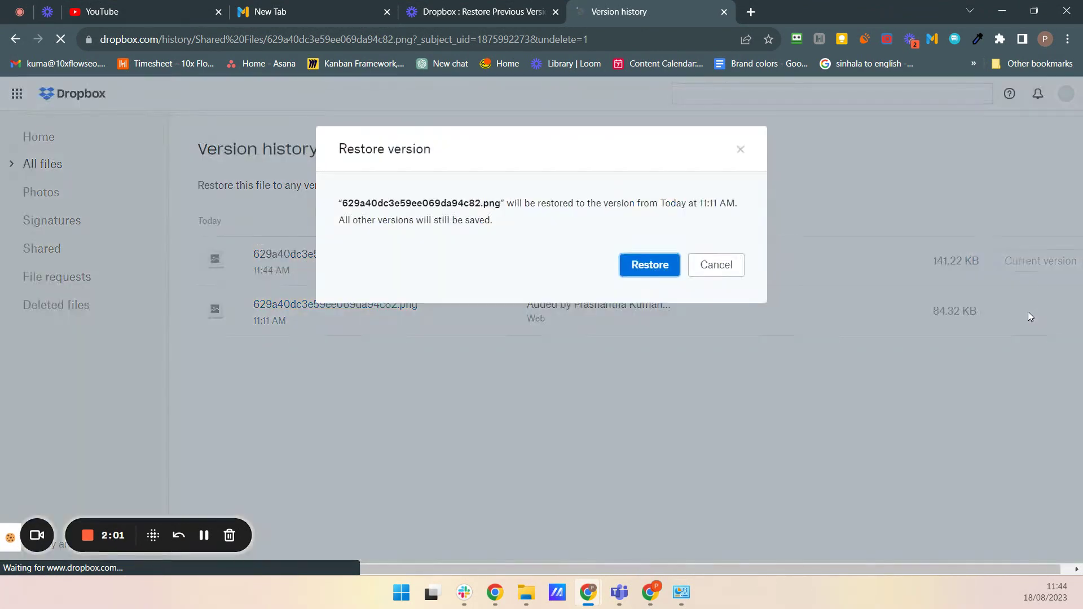
{"action": "left_click", "coordinate": [650, 265]}
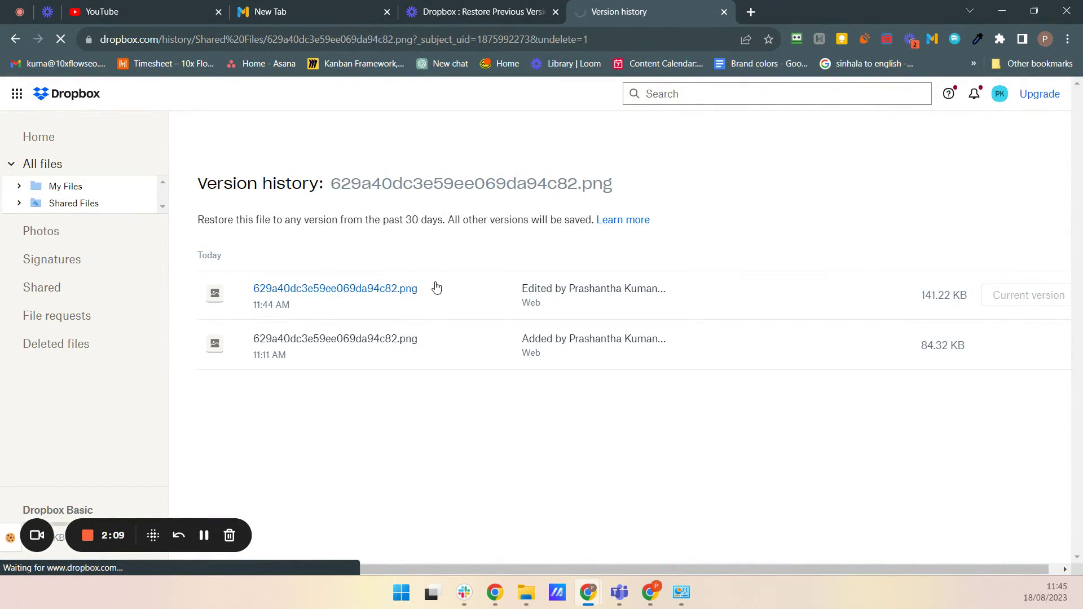
{"action": "mouse_move", "coordinate": [382, 346]}
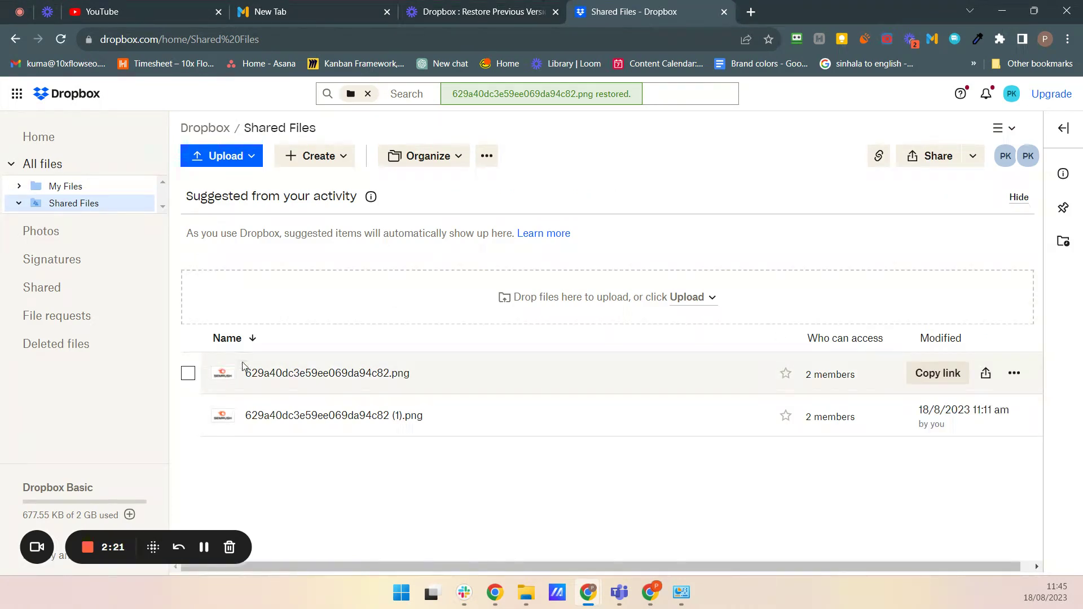
Step: Select the restored 629a40dc3e59ee069da94c82.png and bring up its more-actions menu
{"action": "left_click", "coordinate": [188, 375]}
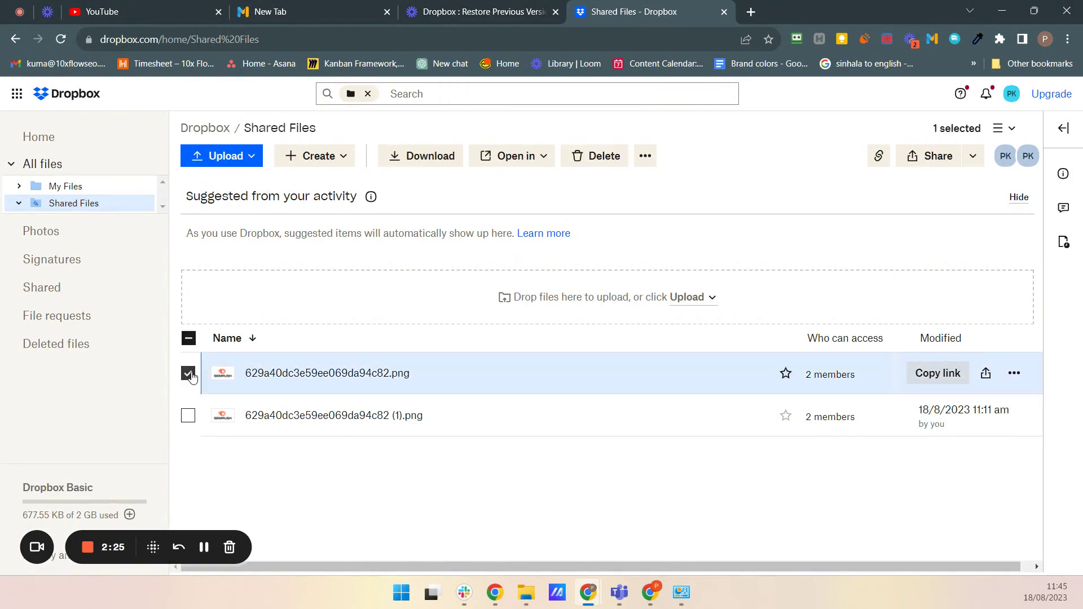
{"action": "left_click", "coordinate": [643, 164]}
{"action": "scroll", "coordinate": [709, 457], "scroll_direction": "down", "scroll_amount": 1}
Step: View the image's version history, with the 11:45 AM restored version now current
{"action": "mouse_move", "coordinate": [709, 553]}
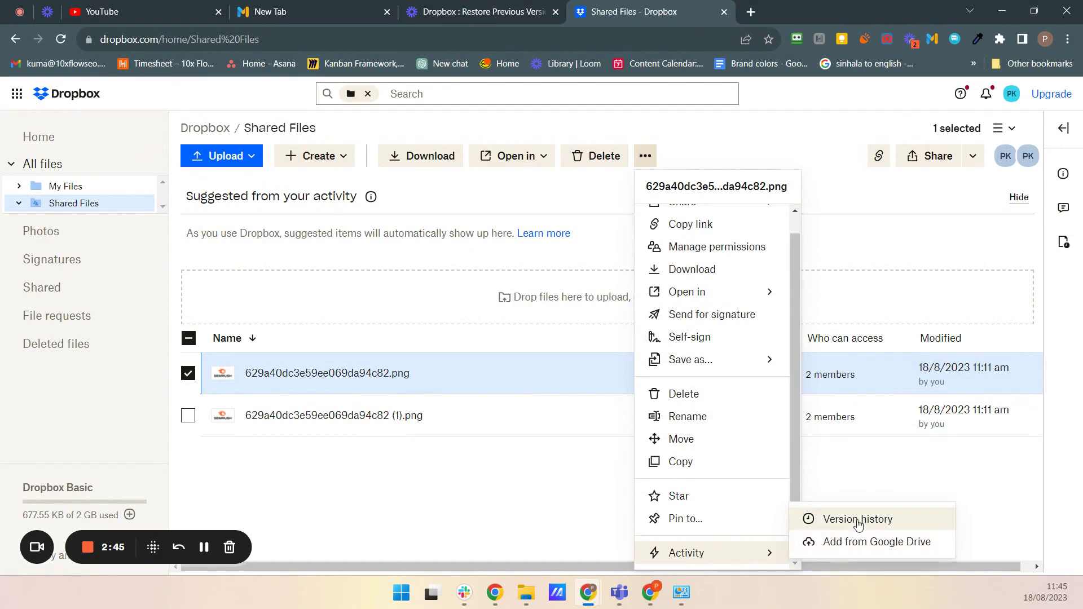
{"action": "left_click", "coordinate": [857, 521]}
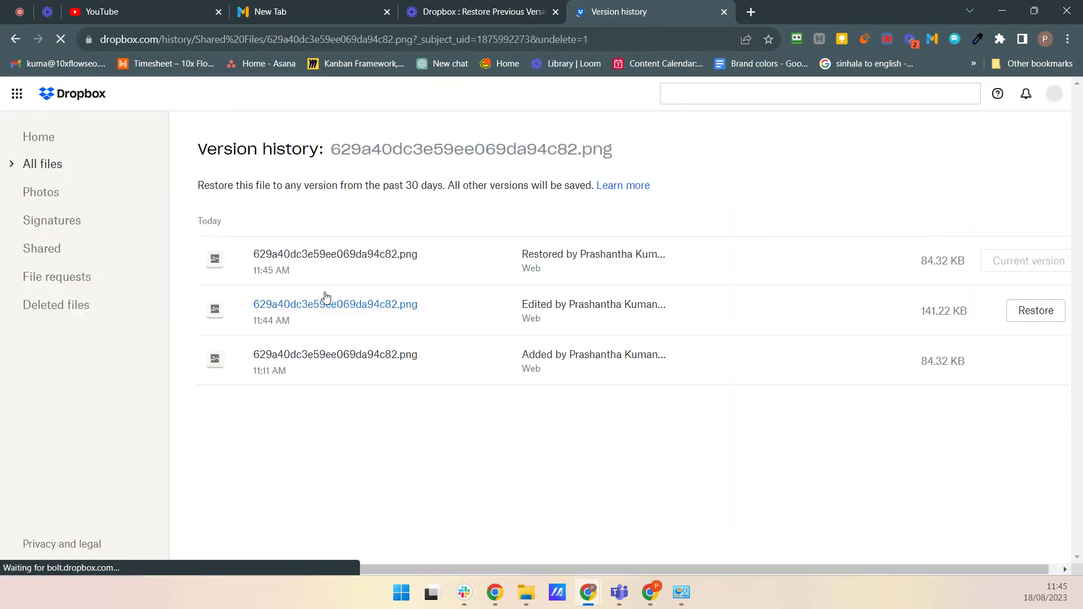
{"action": "left_click_drag", "start_coordinate": [197, 220], "coordinate": [419, 229]}
{"action": "left_click", "coordinate": [395, 232]}
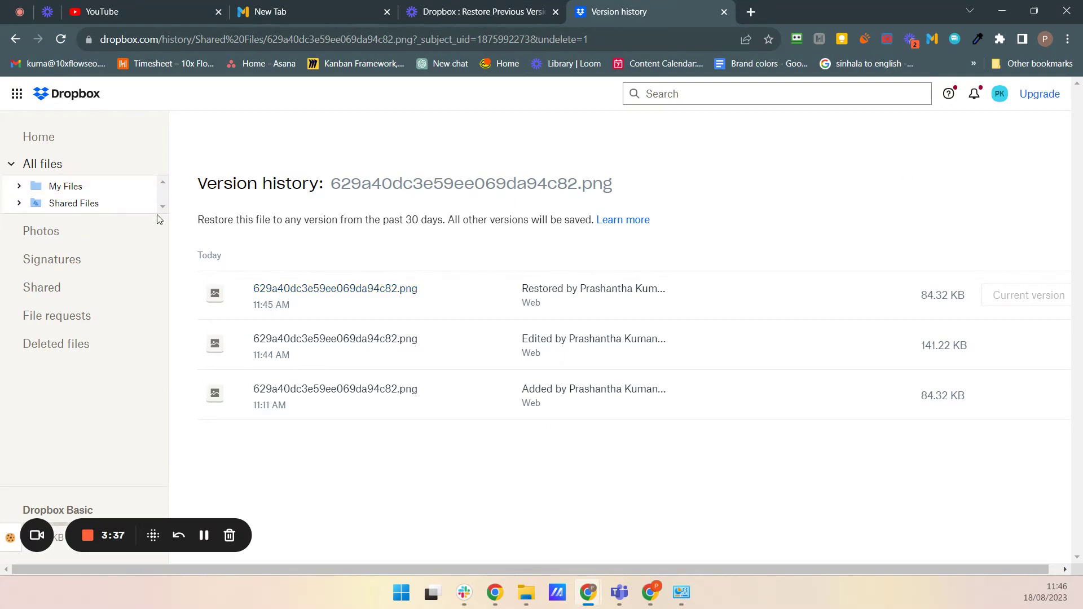
Step: Look at the Shared Files folder's Rewind history, then close the Folder history panel
{"action": "left_click", "coordinate": [56, 167]}
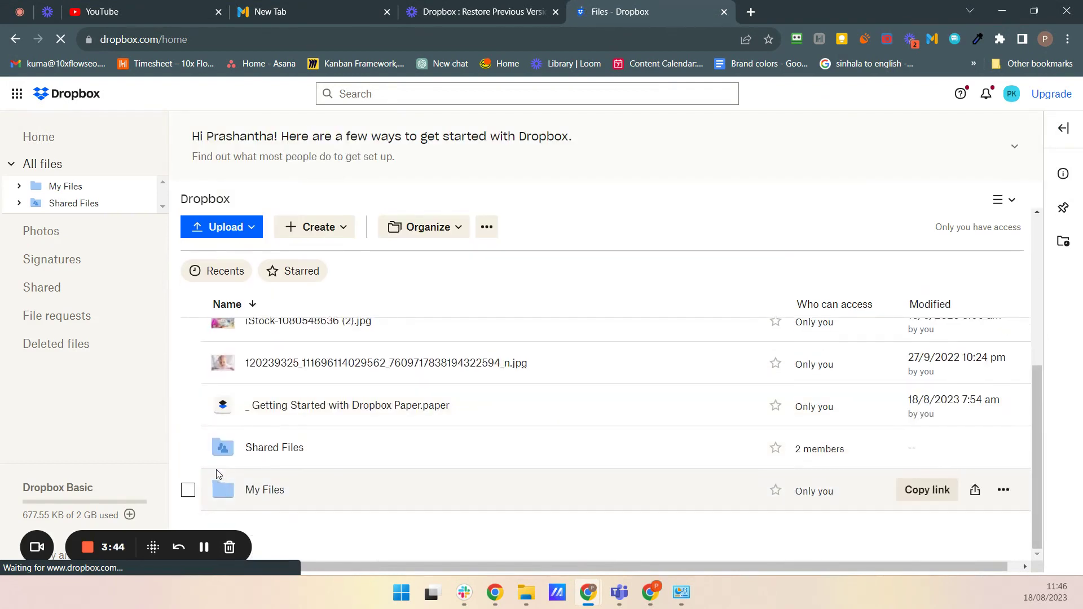
{"action": "left_click", "coordinate": [188, 449]}
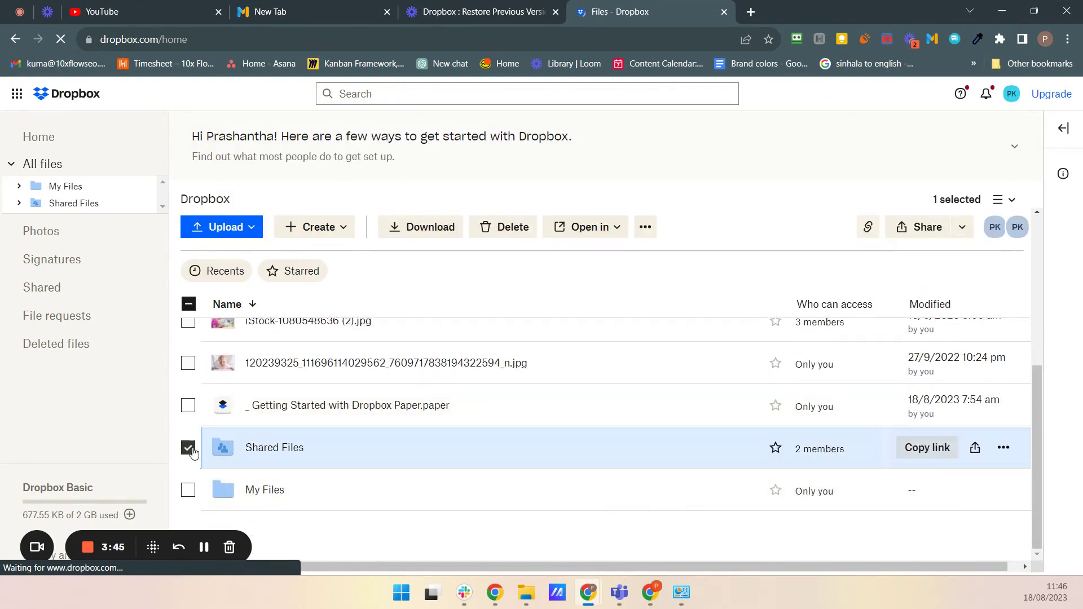
{"action": "left_click", "coordinate": [645, 227]}
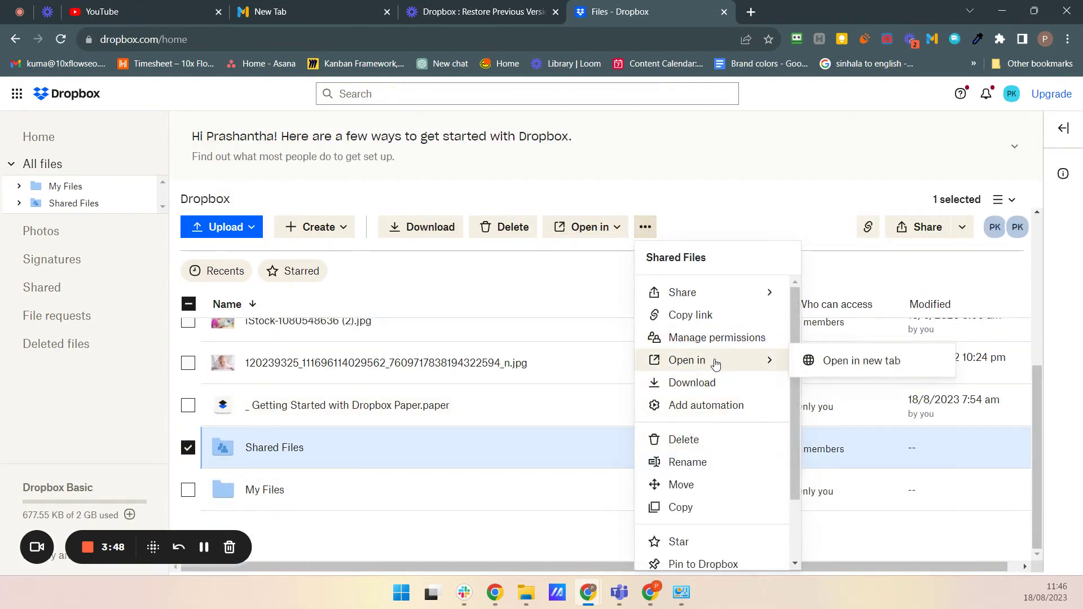
{"action": "scroll", "coordinate": [716, 361], "scroll_direction": "down", "scroll_amount": 2}
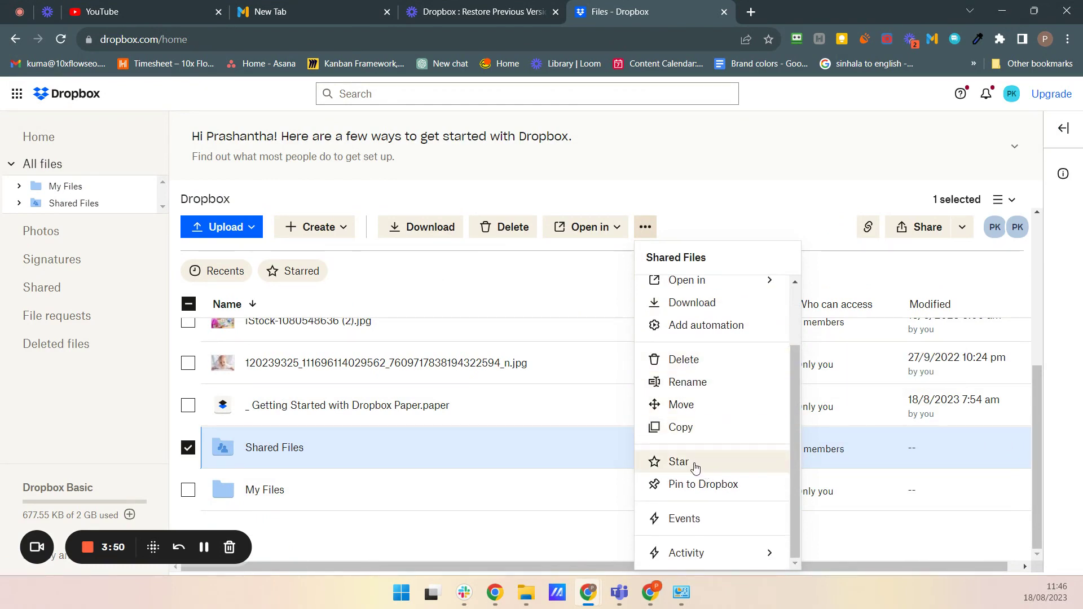
{"action": "mouse_move", "coordinate": [767, 553]}
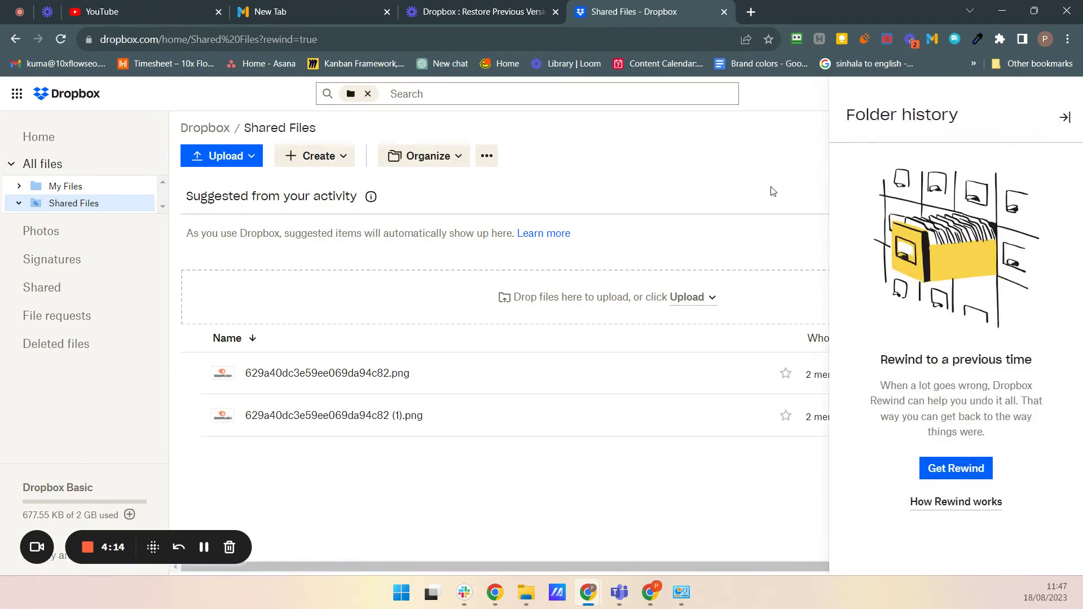
{"action": "left_click", "coordinate": [1056, 121]}
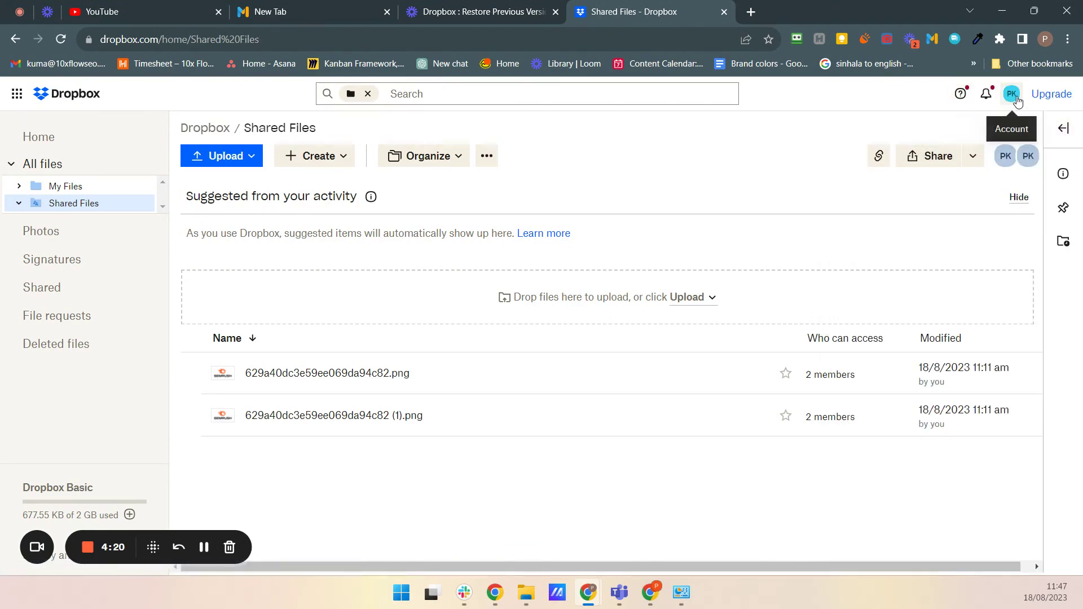
Step: Go to the Personal account's General settings from the avatar menu
{"action": "left_click", "coordinate": [1013, 97]}
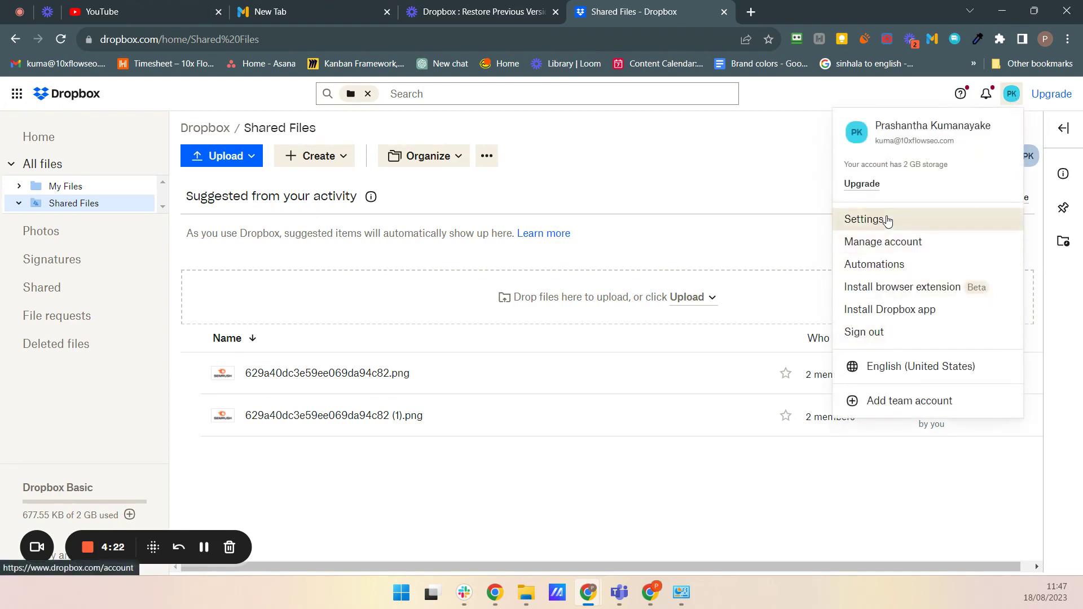
{"action": "left_click", "coordinate": [886, 219]}
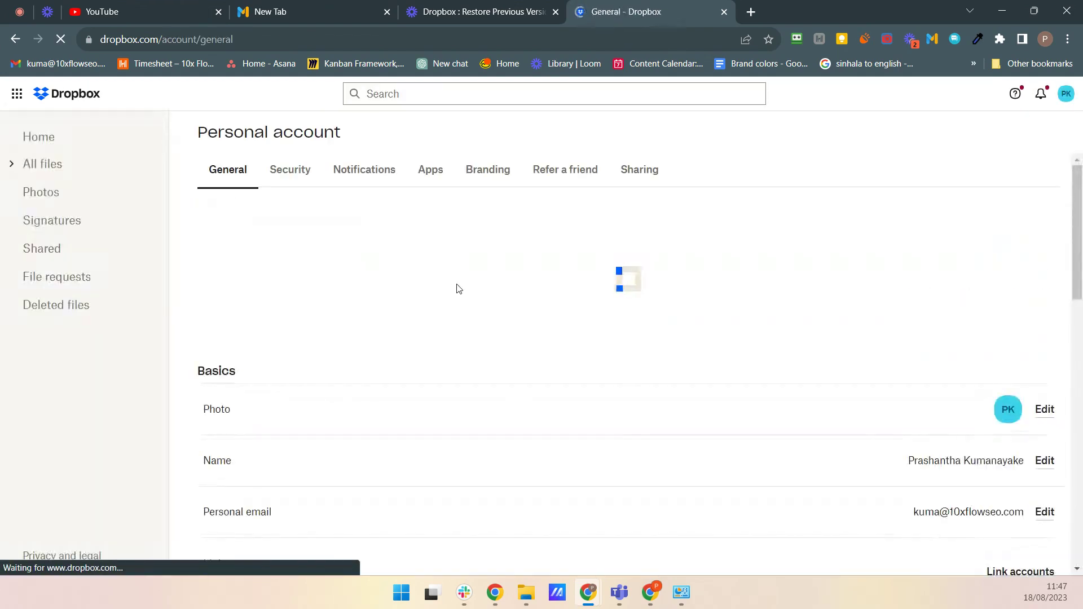